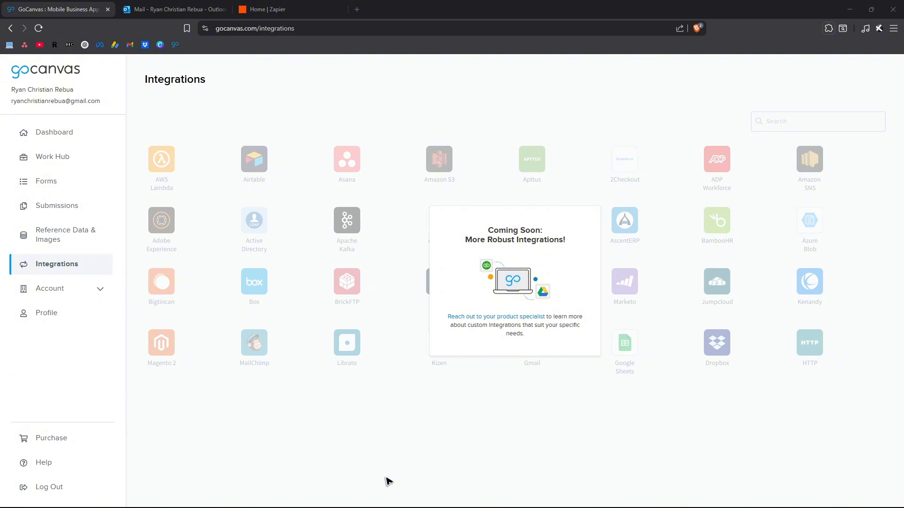
Step: Open the product specialist contact page linked from the GoCanvas Integrations page
click(266, 7)
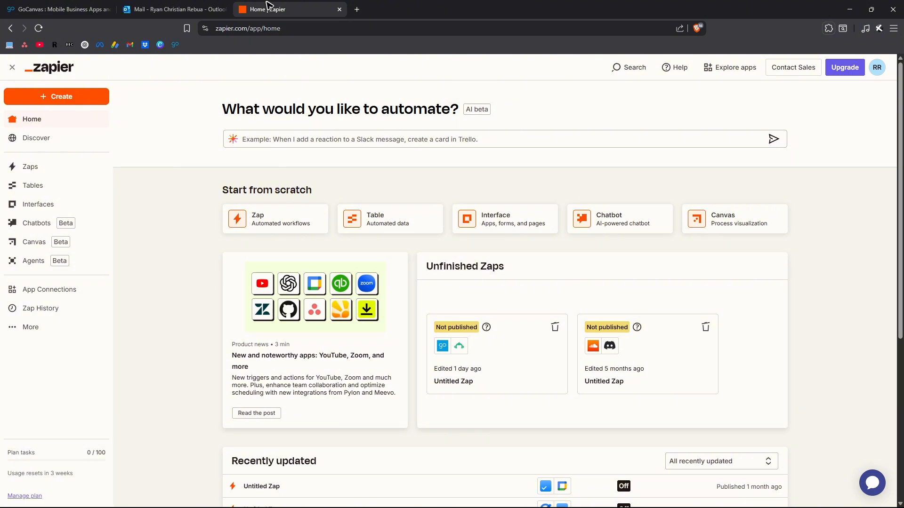
click(93, 8)
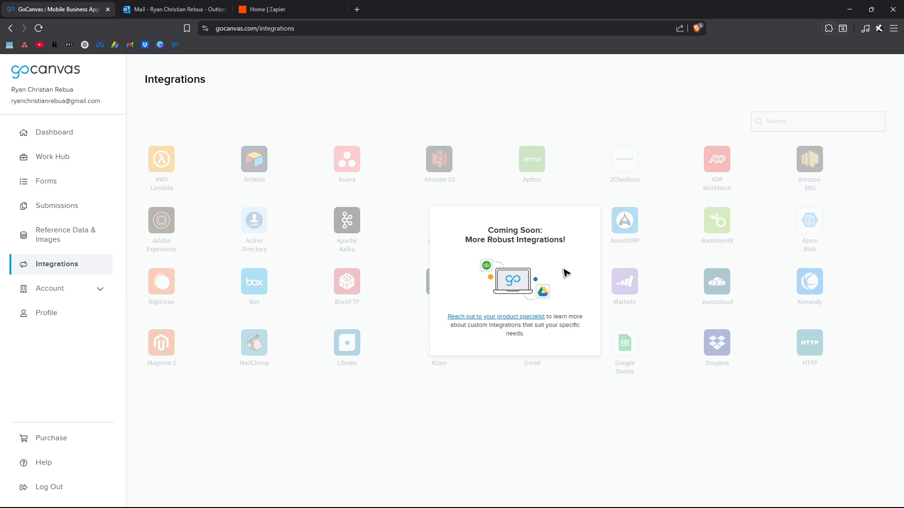
click(500, 322)
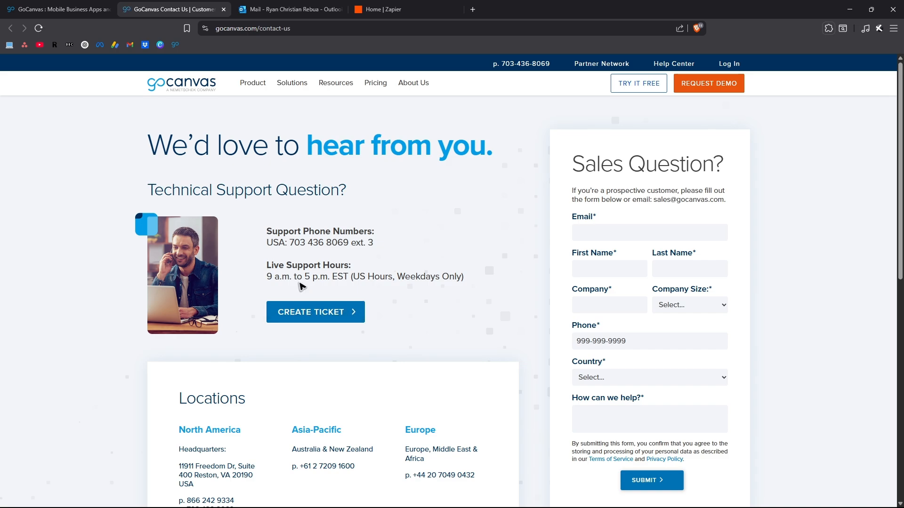
Step: Switch to Zapier in full-screen view and create a new Zap
click(377, 9)
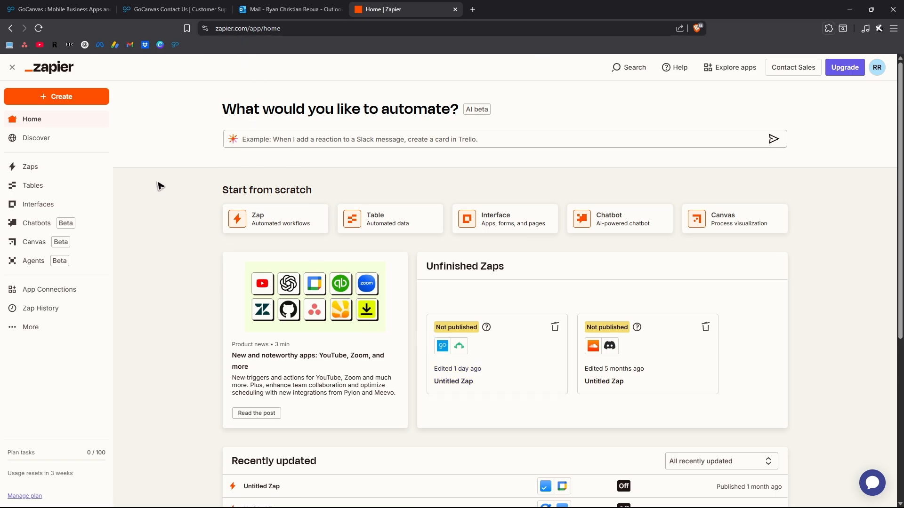
key(F11)
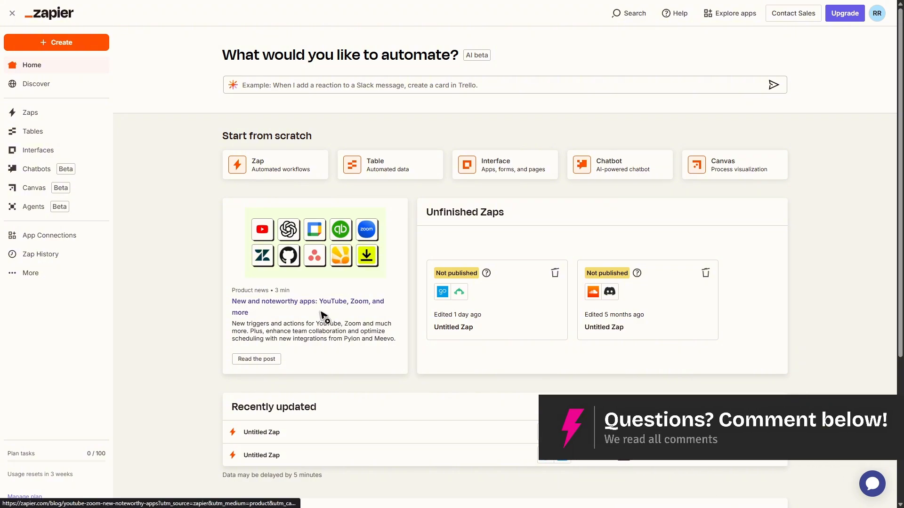
click(61, 46)
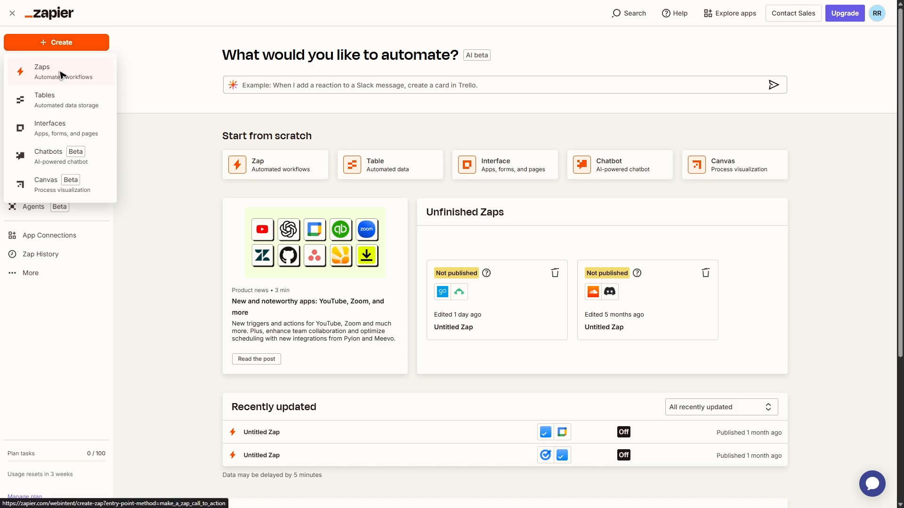
click(61, 75)
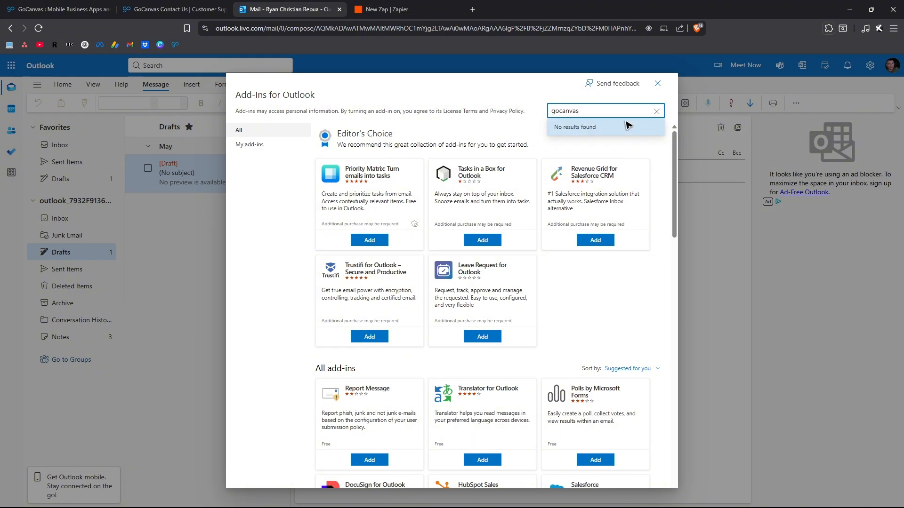
Step: Reopen the Outlook add-ins store from the draft message, search it for gocanvas, and close the store
click(657, 83)
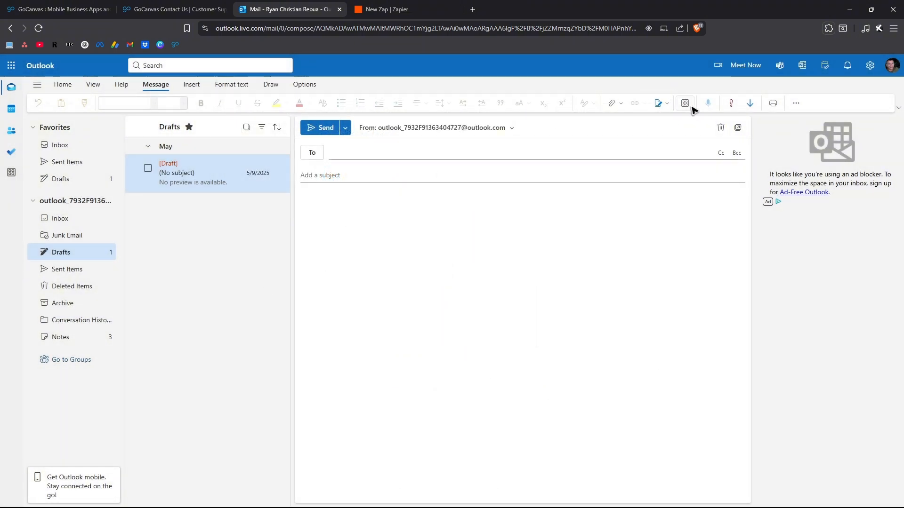
click(686, 104)
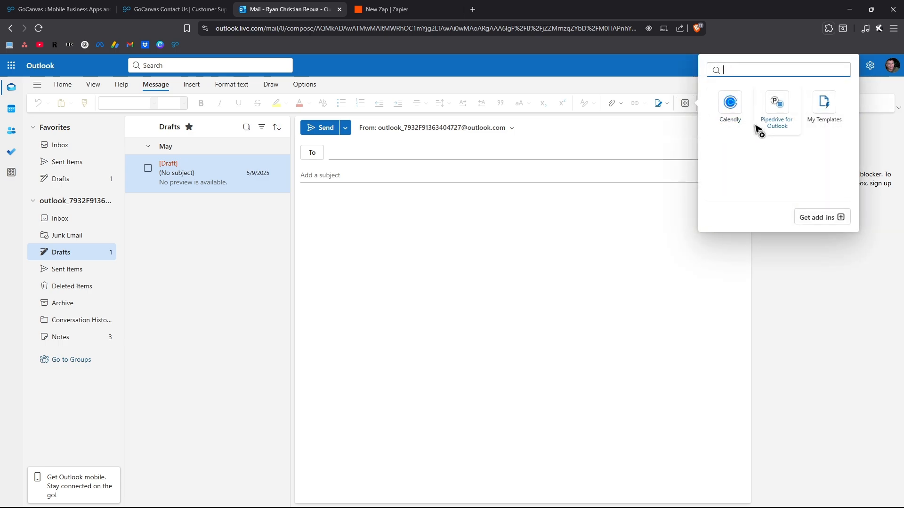
click(825, 220)
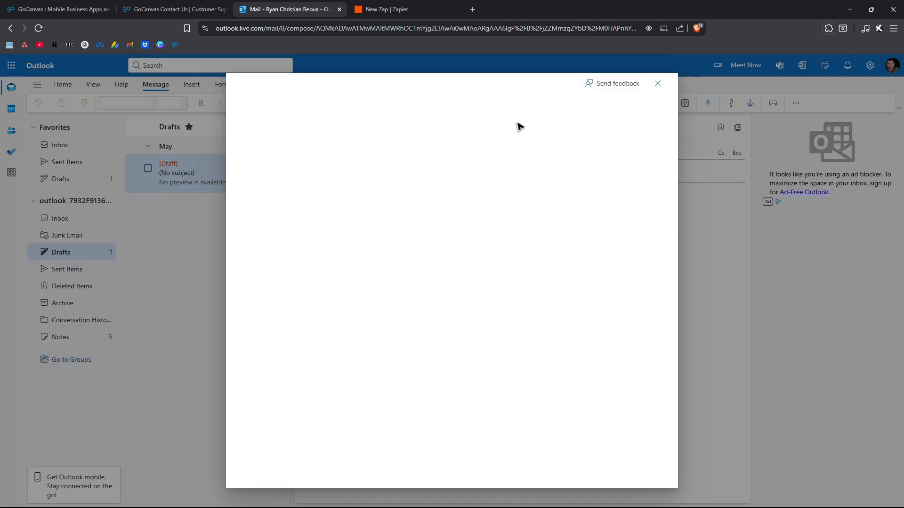
click(553, 107)
text(goca)
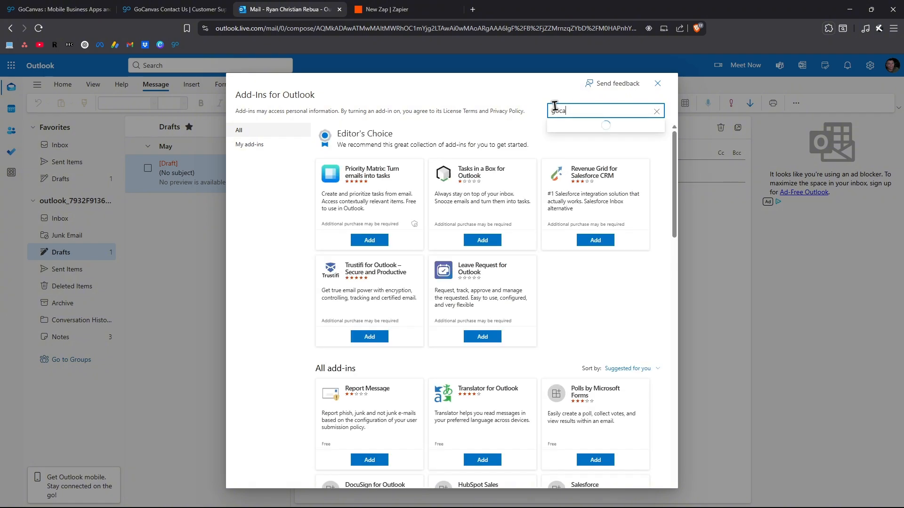
text(nvas)
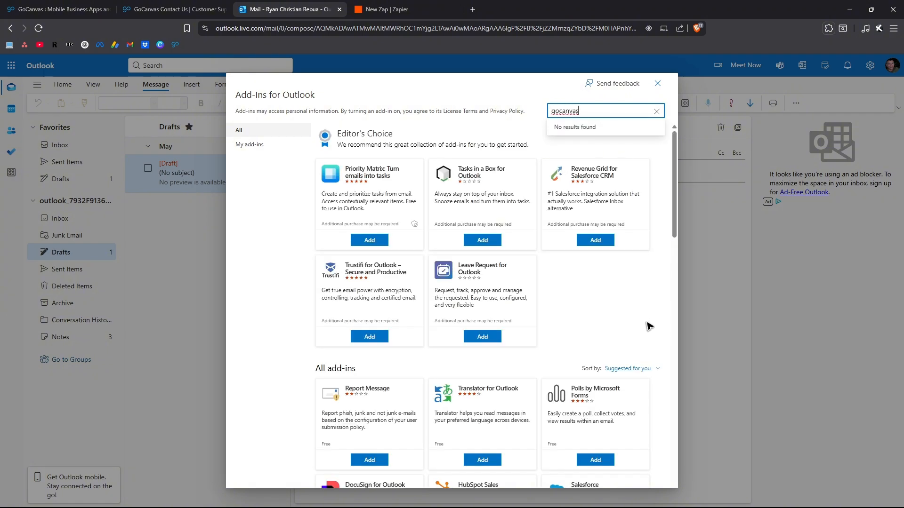
key(Return)
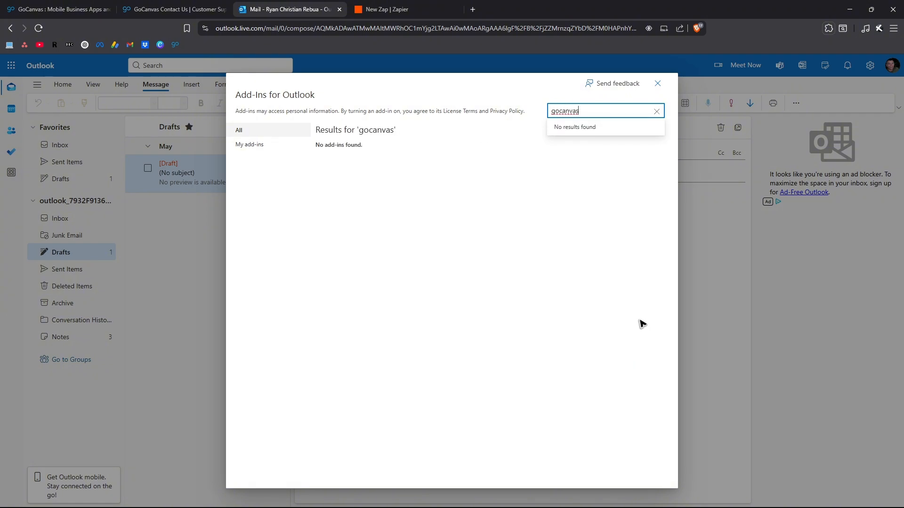
click(656, 111)
click(658, 83)
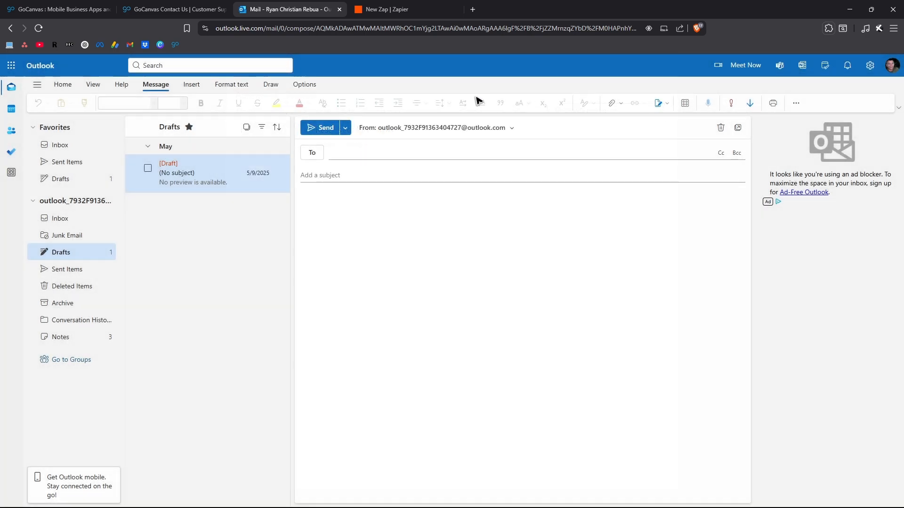
Step: Switch back to the new Zap in Zapier and choose GoCanvas as its trigger app
click(406, 14)
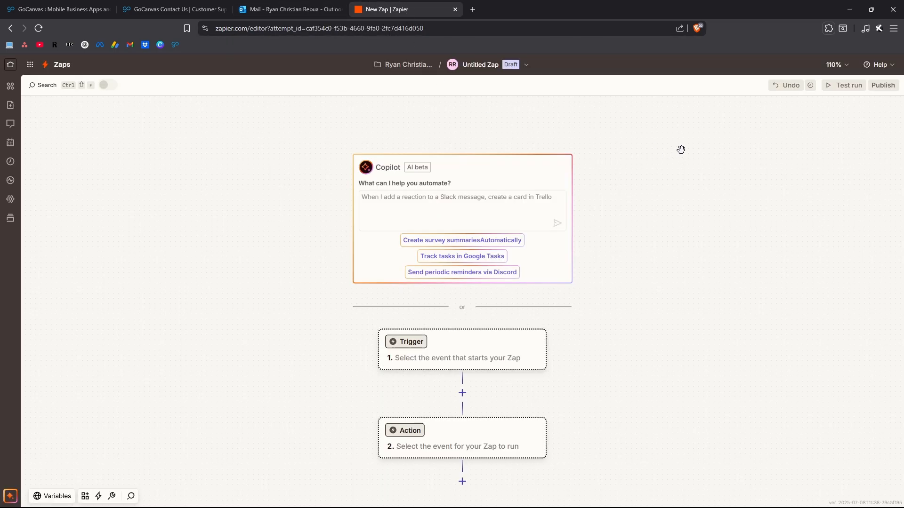
key(F11)
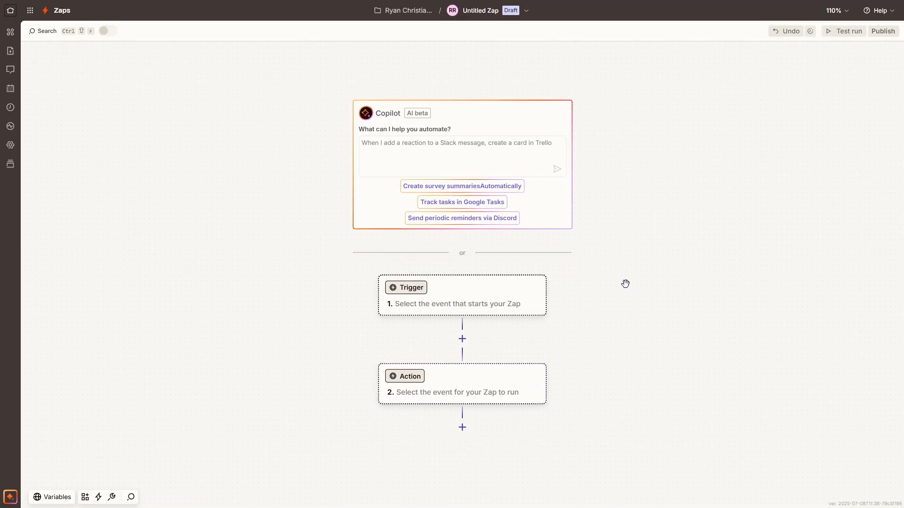
click(423, 294)
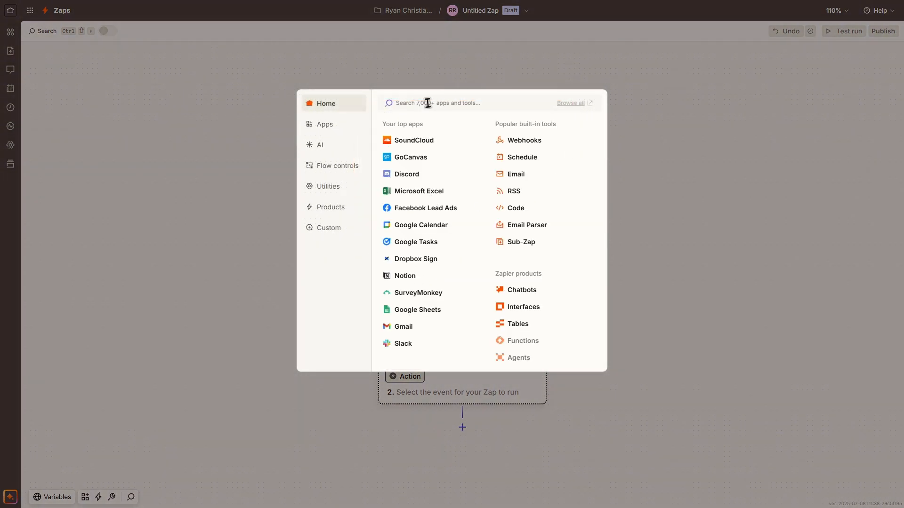
text(gocanvas)
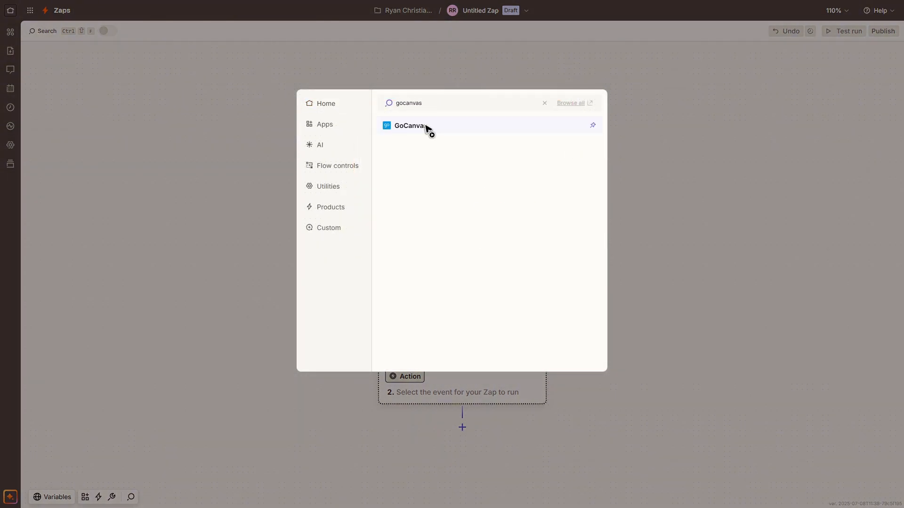
click(427, 127)
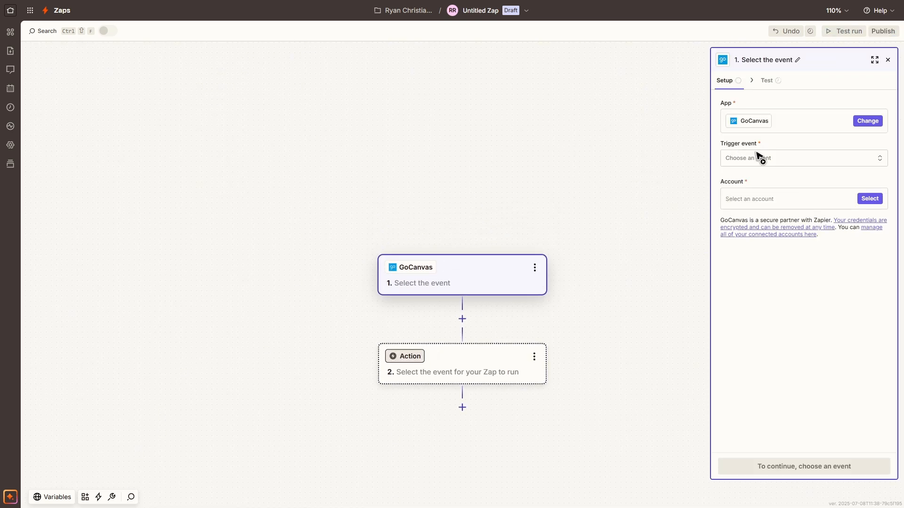
Step: Set the trigger event to New Submission, select the GoCanvas account and continue to the trigger configuration
click(761, 157)
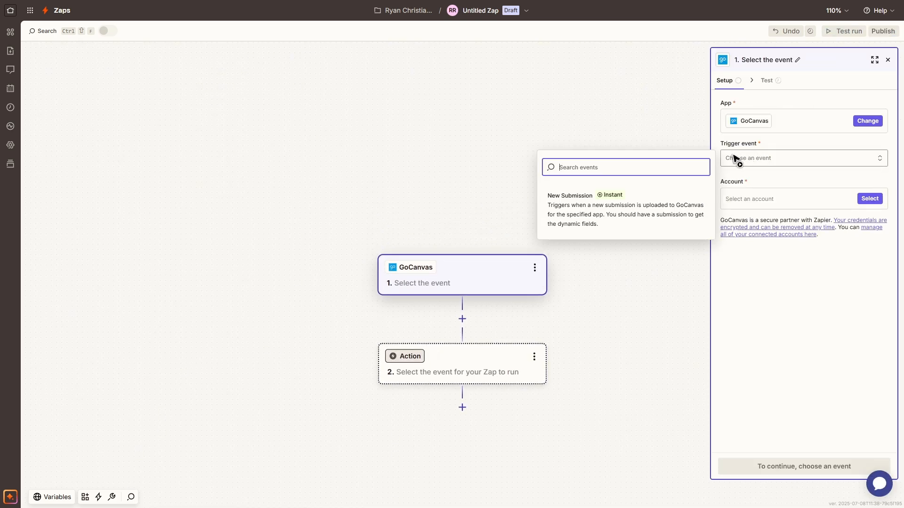
click(614, 217)
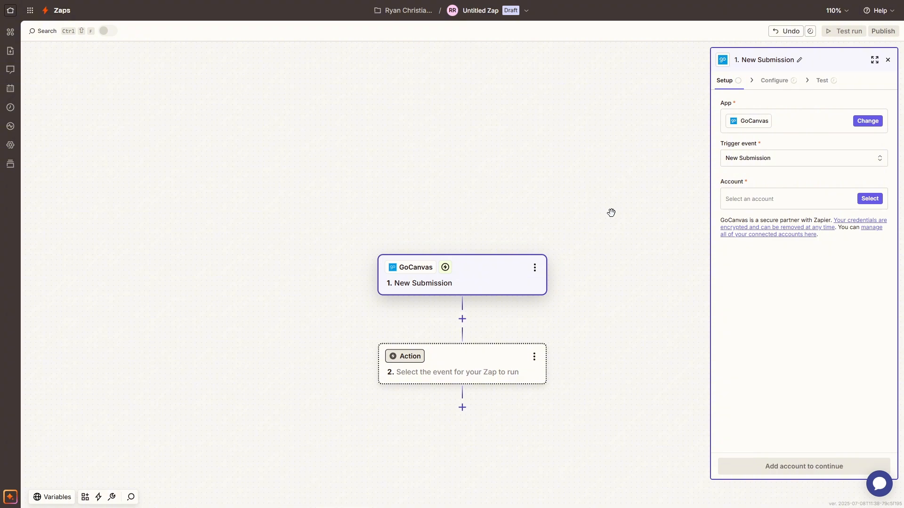
click(871, 200)
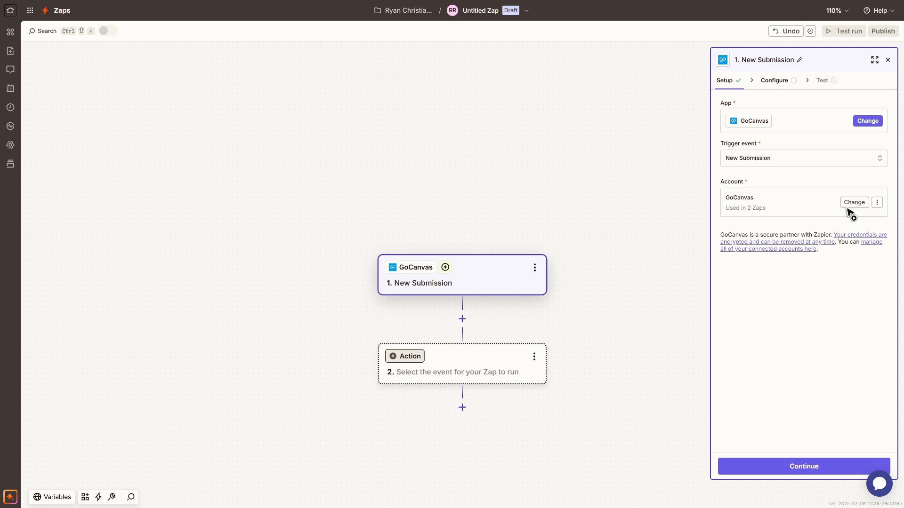
click(806, 467)
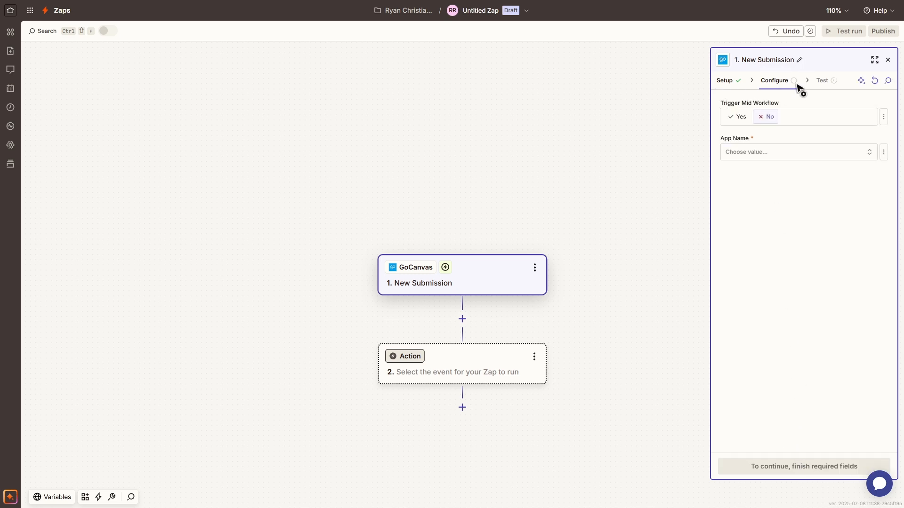
Step: Set the trigger's App Name to SAMPLE - Daily Field Report and continue to testing
click(768, 152)
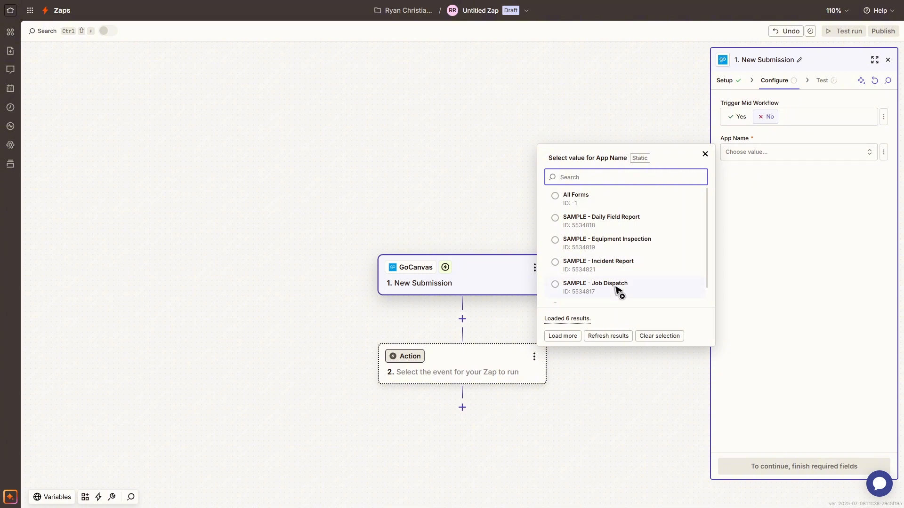
click(618, 222)
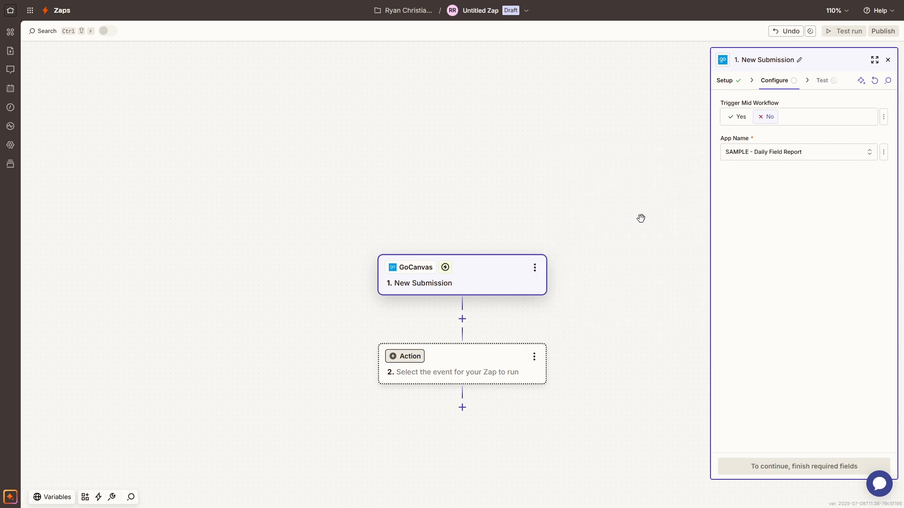
click(829, 473)
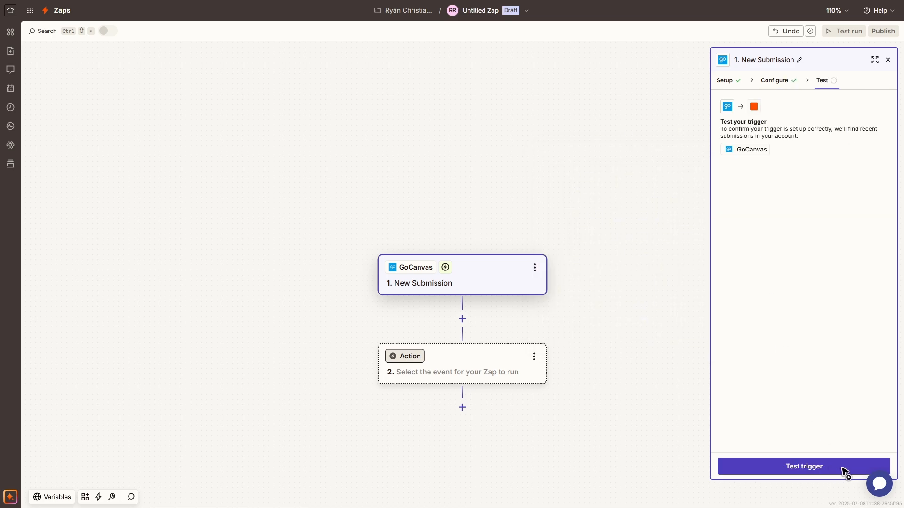
Step: Test the GoCanvas trigger, continue with the Submission A record and dismiss the app selection
click(830, 469)
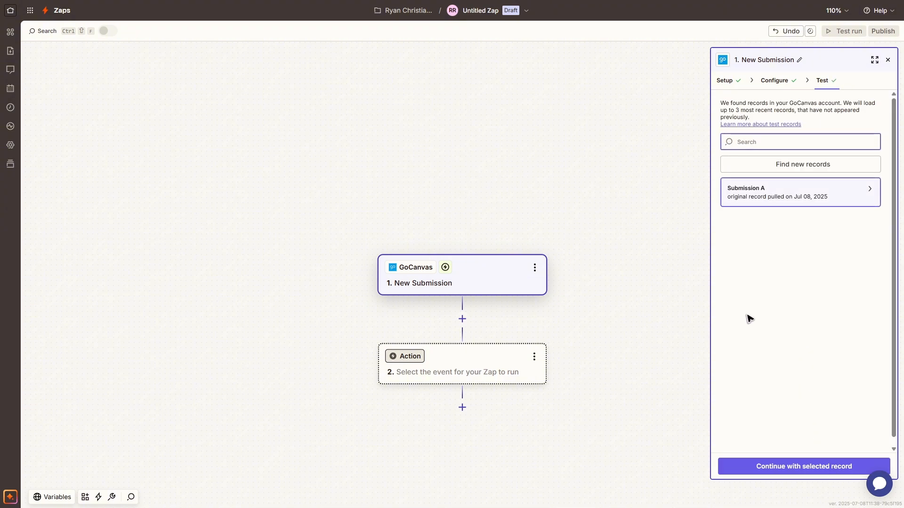
click(783, 462)
click(650, 139)
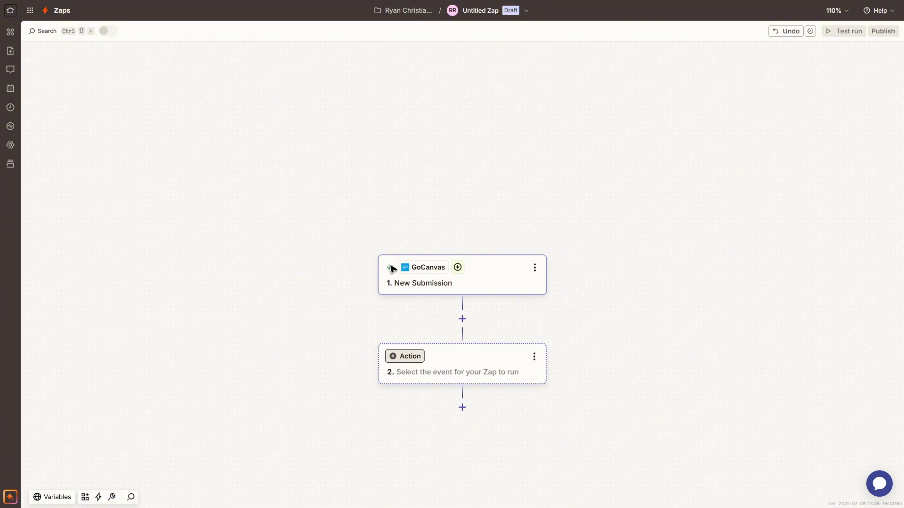
Step: Find Microsoft Outlook and choose it as the app for the Zap's action step
click(414, 356)
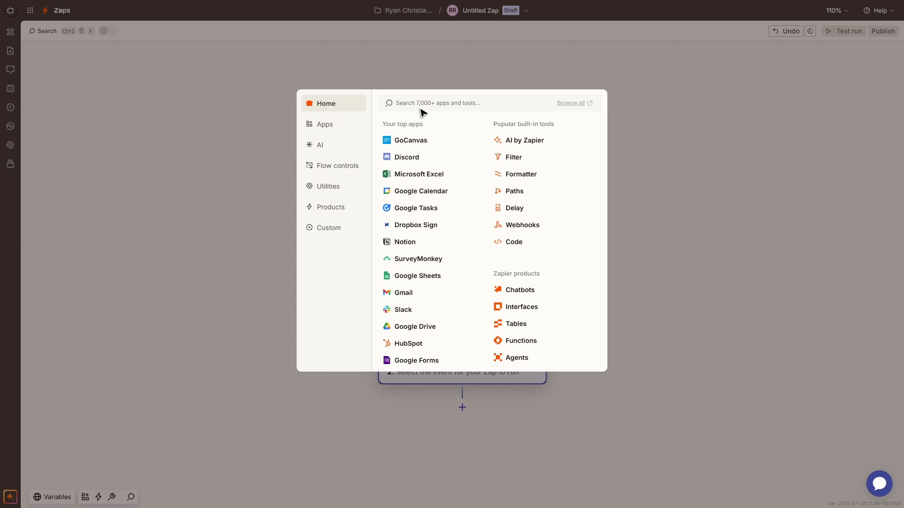
text(outlook)
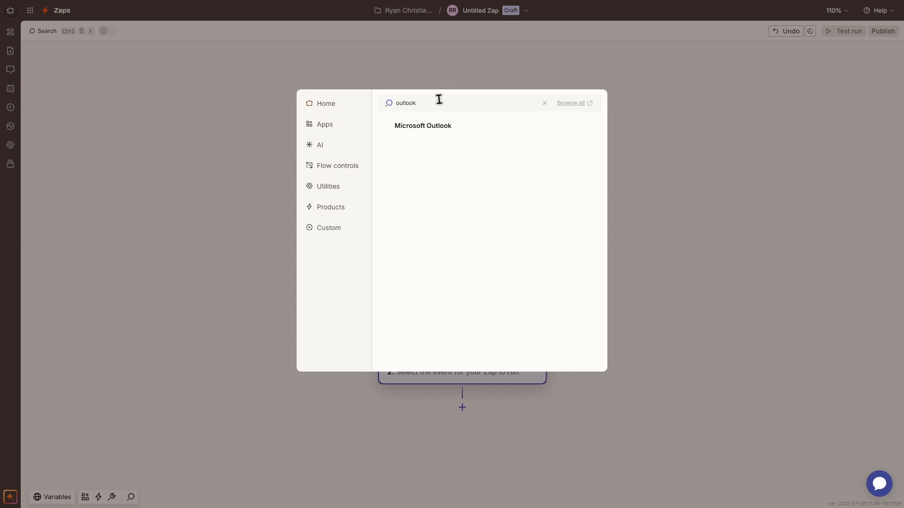
click(413, 125)
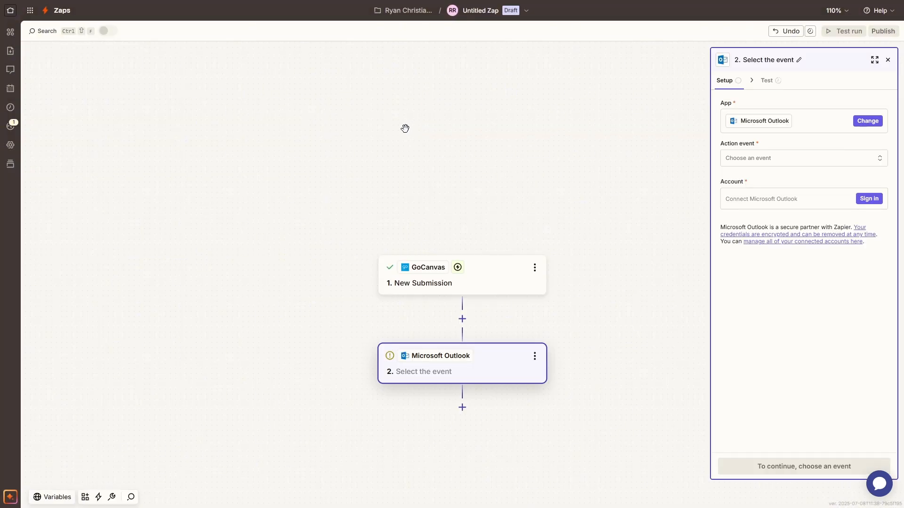
Step: Browse the available Microsoft Outlook action events and set the action event to Create Contact
click(744, 157)
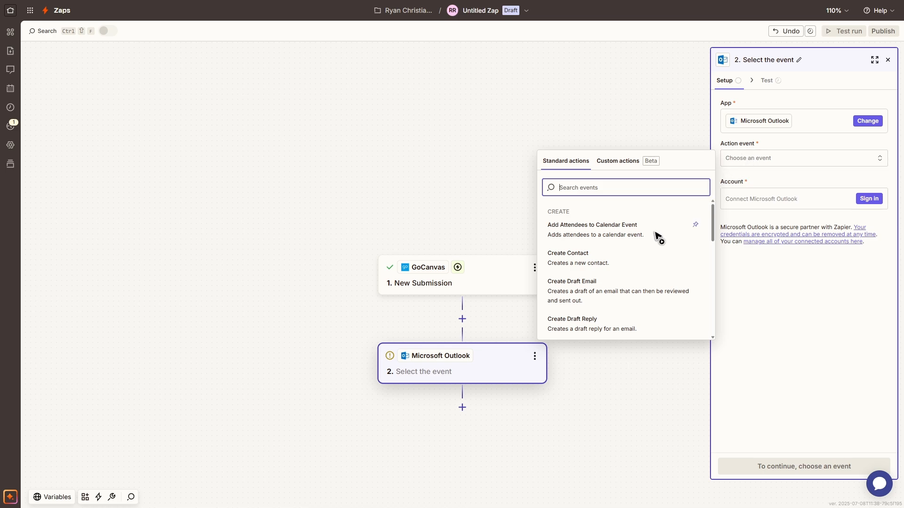
scroll(607, 258, down, 8)
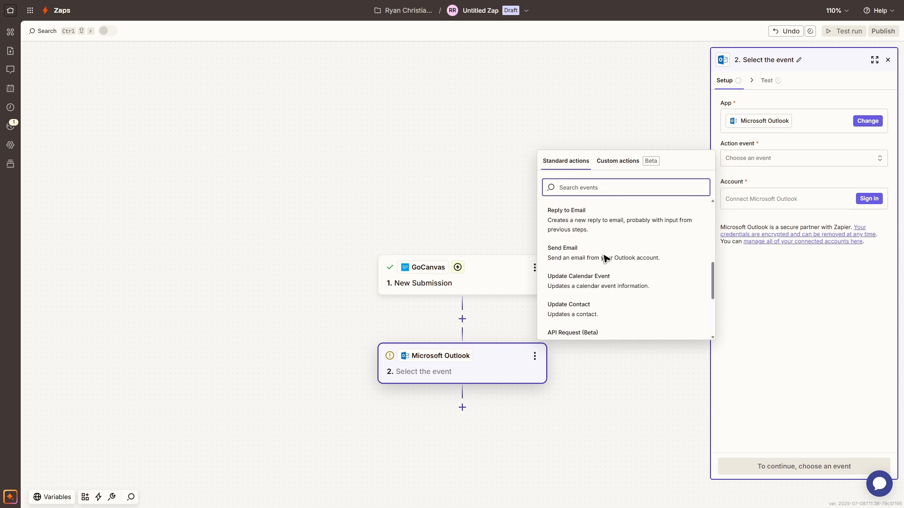
scroll(605, 273, up, 8)
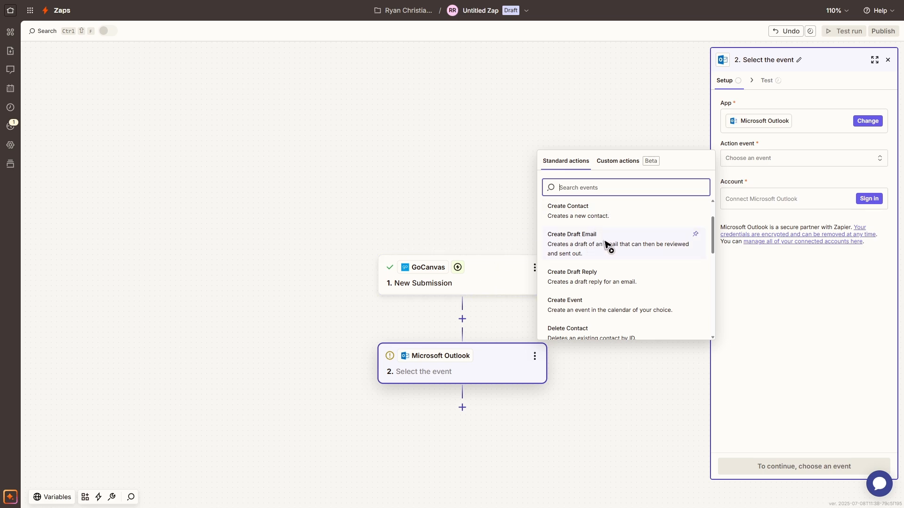
scroll(614, 283, down, 2)
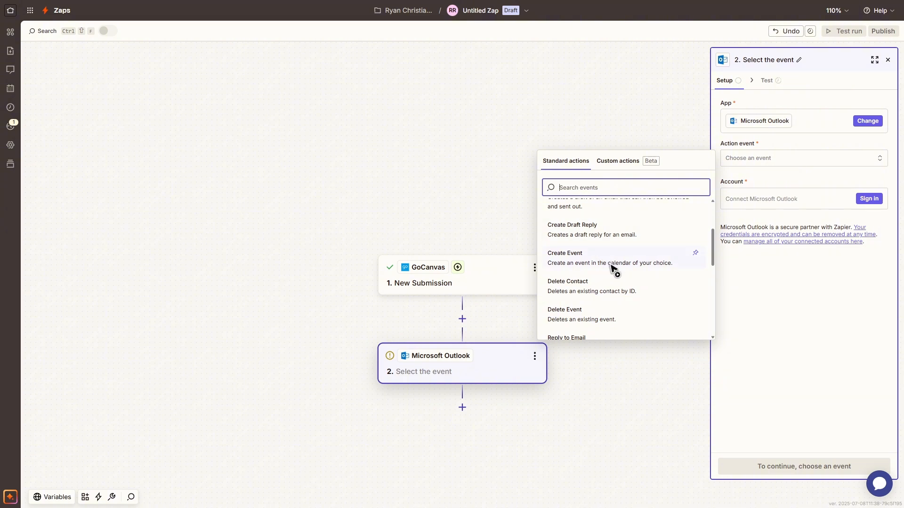
scroll(595, 292, down, 4)
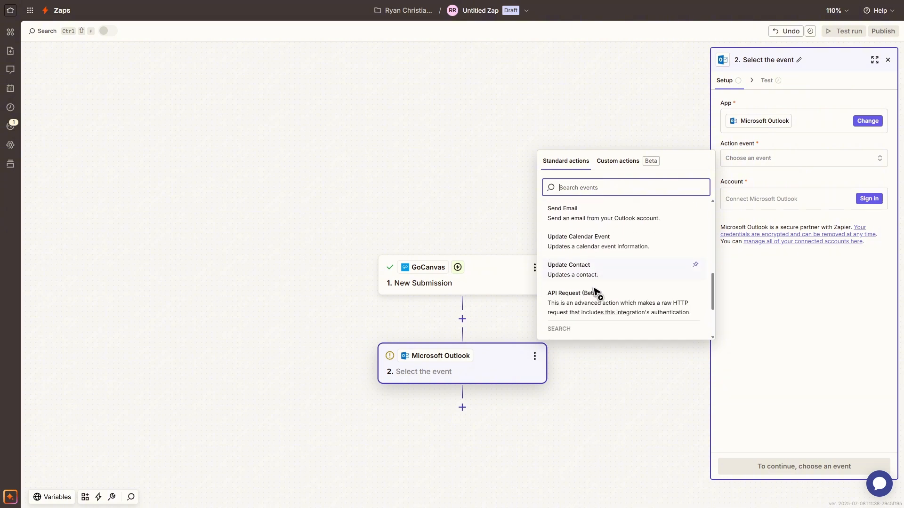
scroll(595, 292, down, 2)
scroll(605, 308, up, 10)
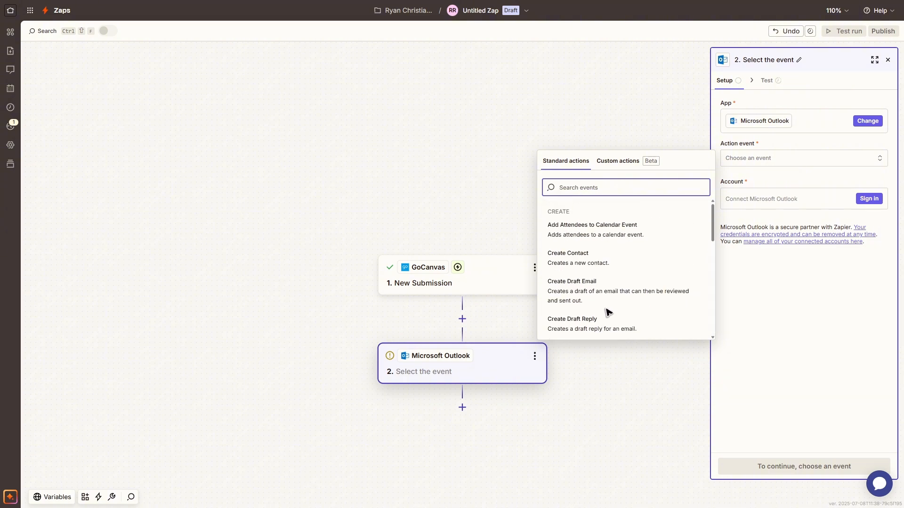
click(593, 264)
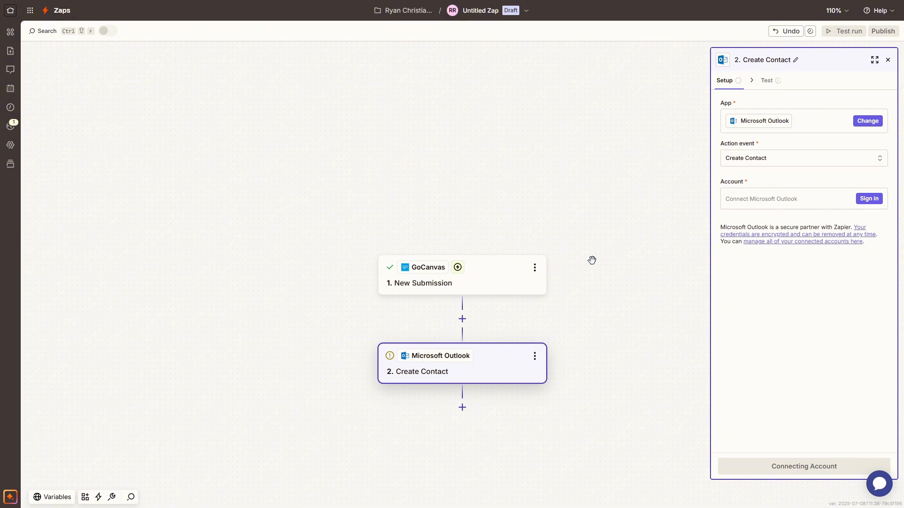
Step: Try to connect a Microsoft Outlook account to the Create Contact step through Zapier's permission request, and close the step's settings
click(869, 199)
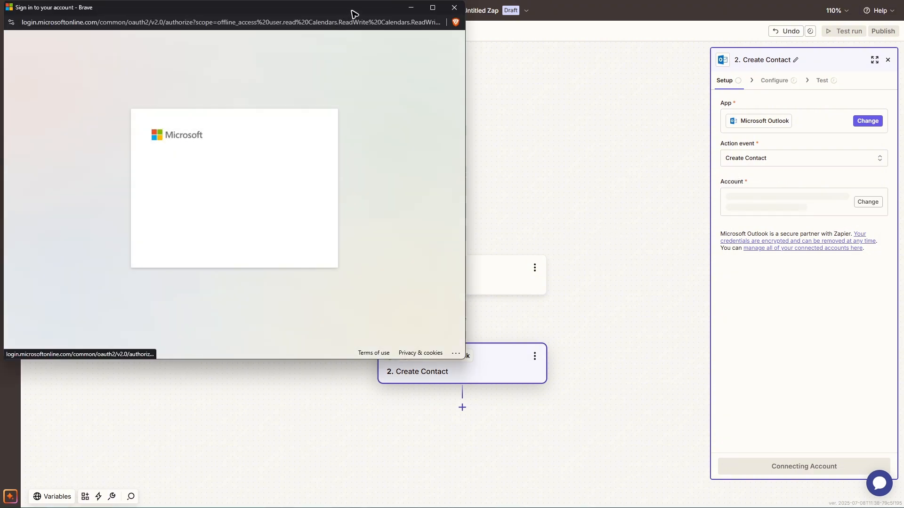
drag(354, 14, 478, 109)
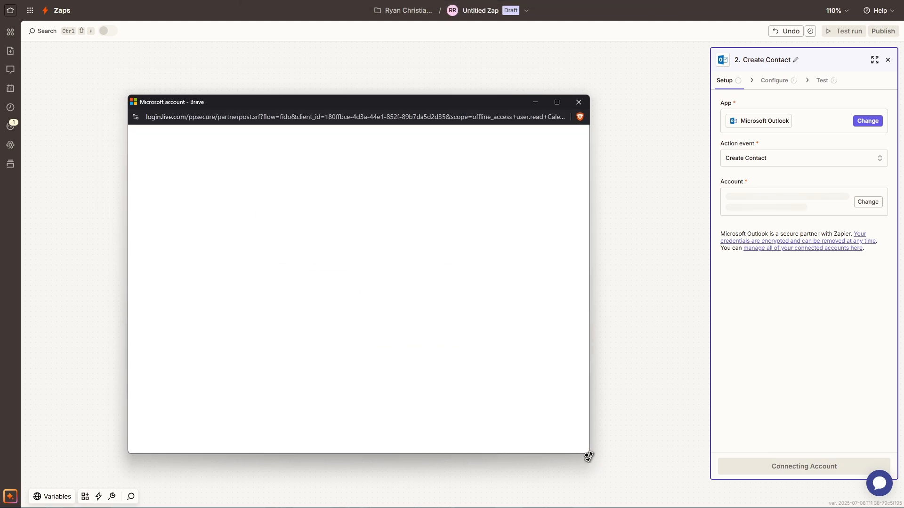
drag(588, 455, 374, 352)
scroll(326, 245, down, 5)
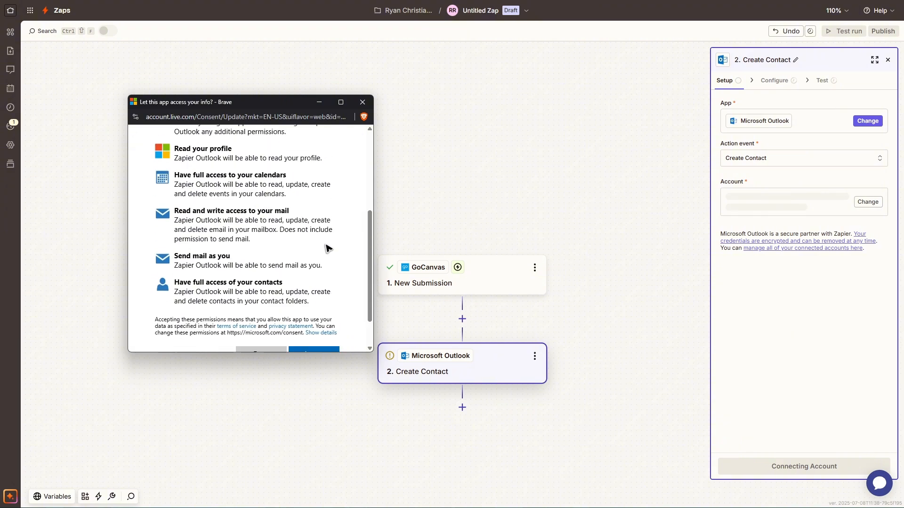
click(315, 314)
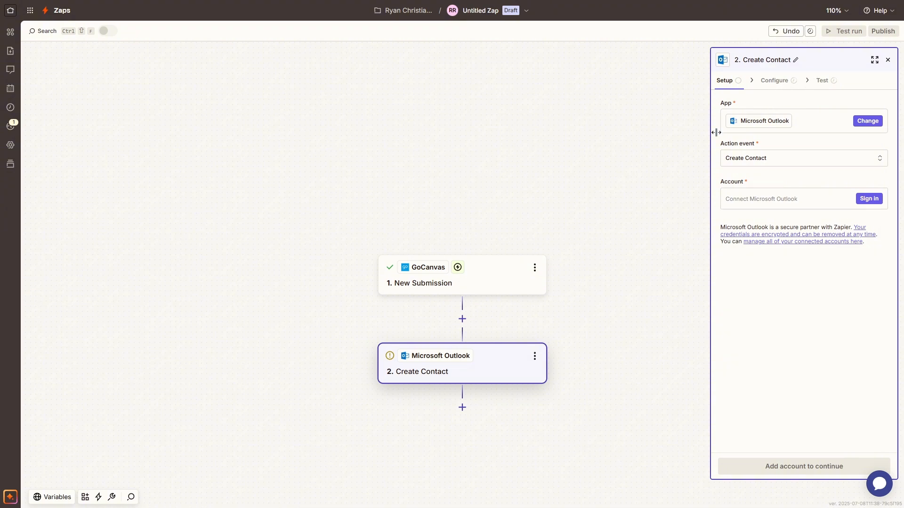
click(888, 59)
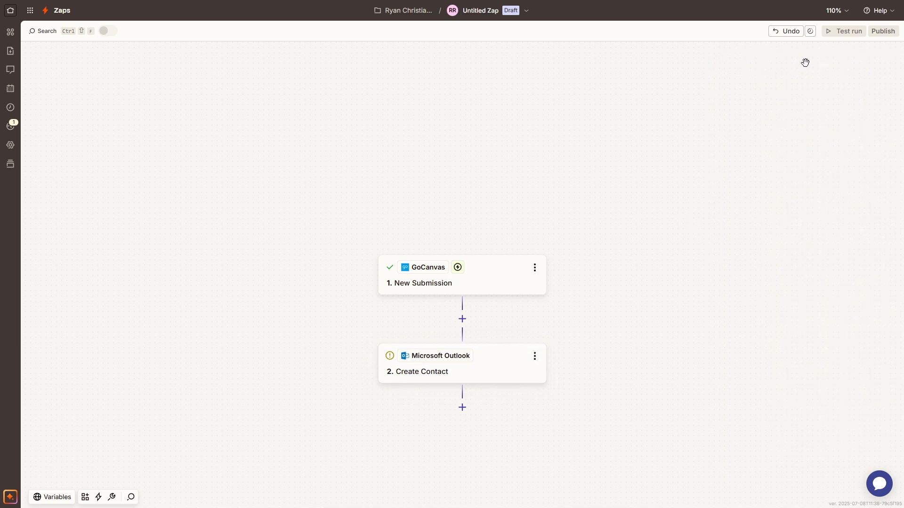